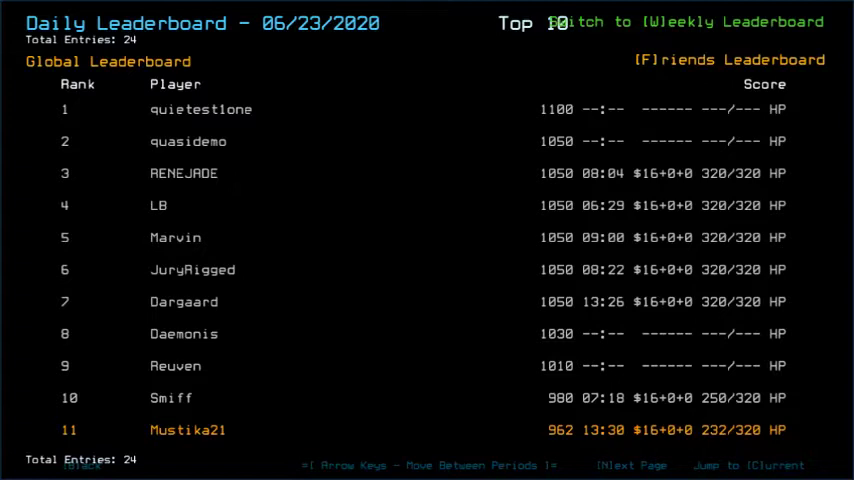
Step: Switch the leaderboard to Friends, then leave it and start the daily challenge
key(f)
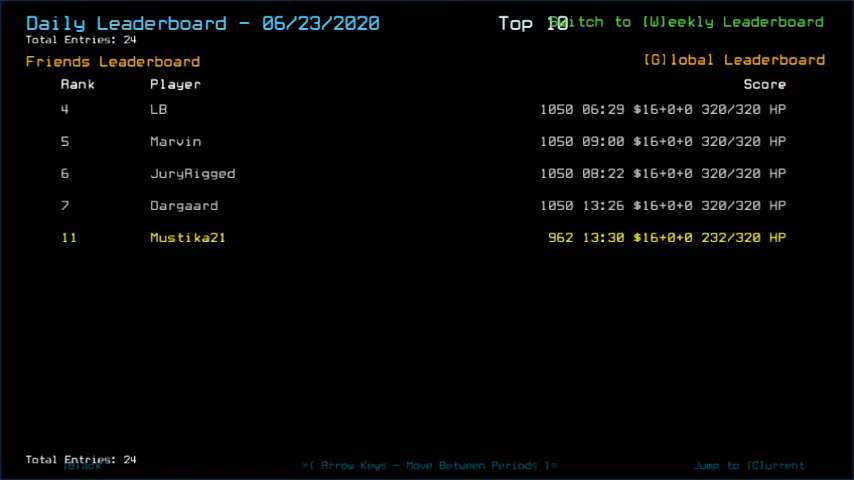
key(Escape)
key(w)
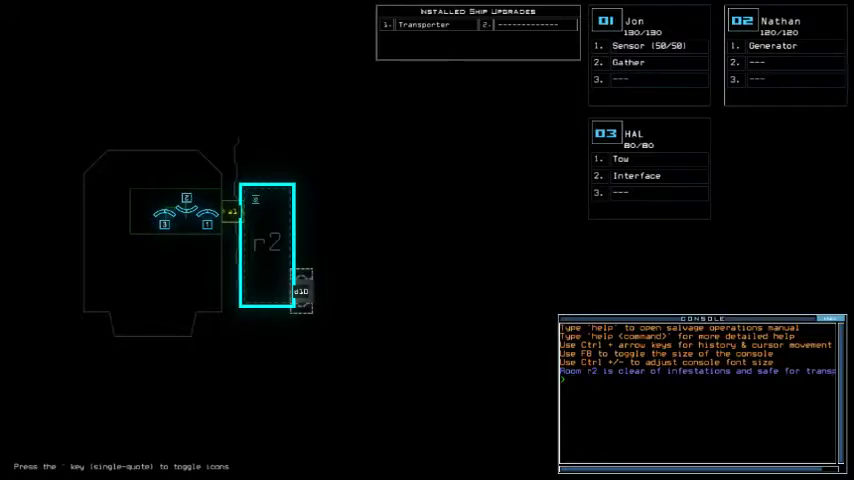
Step: Adjust the graphical settings from the Options menu
key(Escape)
key(o)
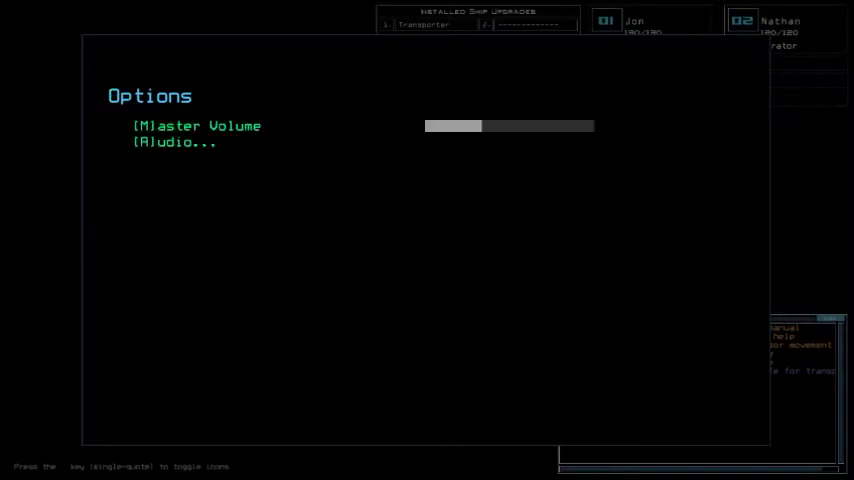
key(g)
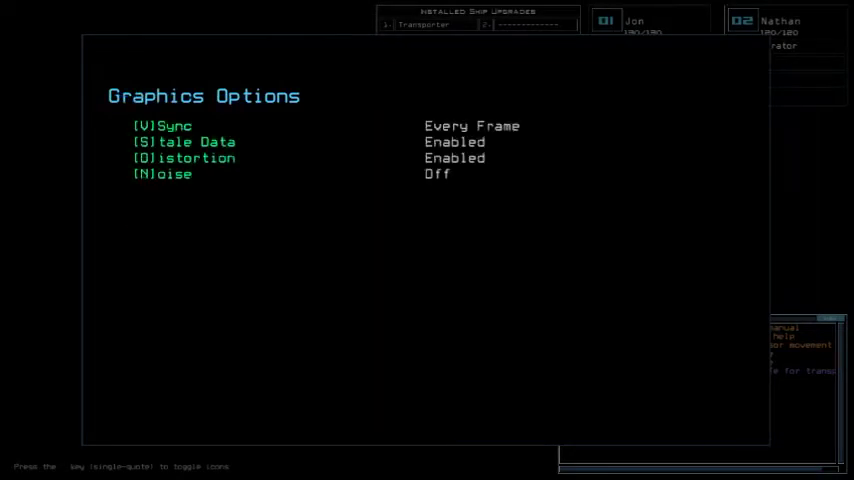
key(f)
key(q)
key(c)
Step: Back out of the options and pause menus to the ship map
key(b)
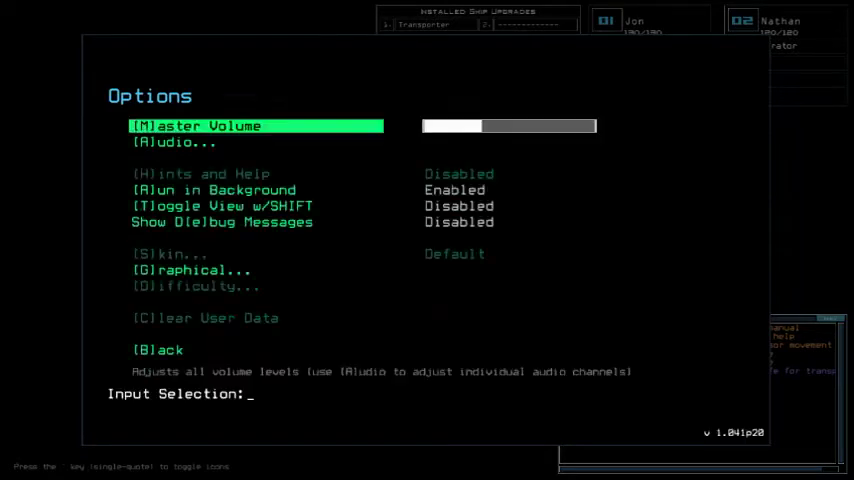
key(b)
key(Escape)
key(Right)
key(Left)
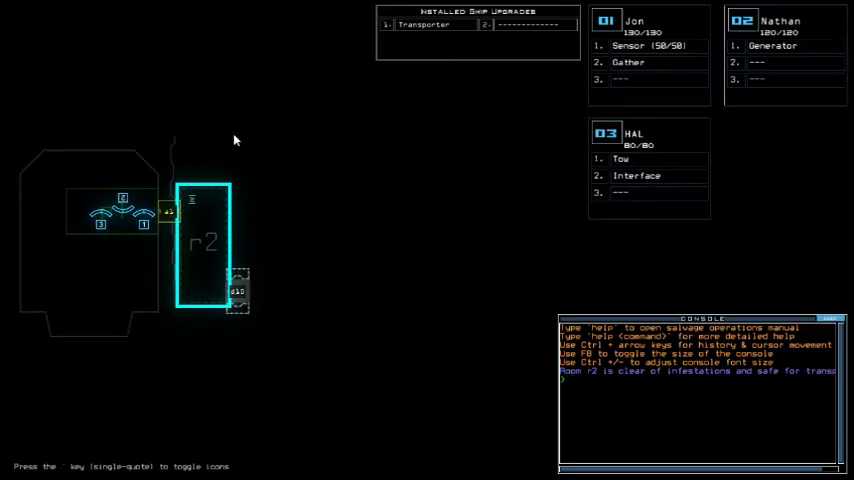
text(sta)
Step: Run the status report and move HAL's Tow upgrade to Nathan
key(Tab)
key(Return)
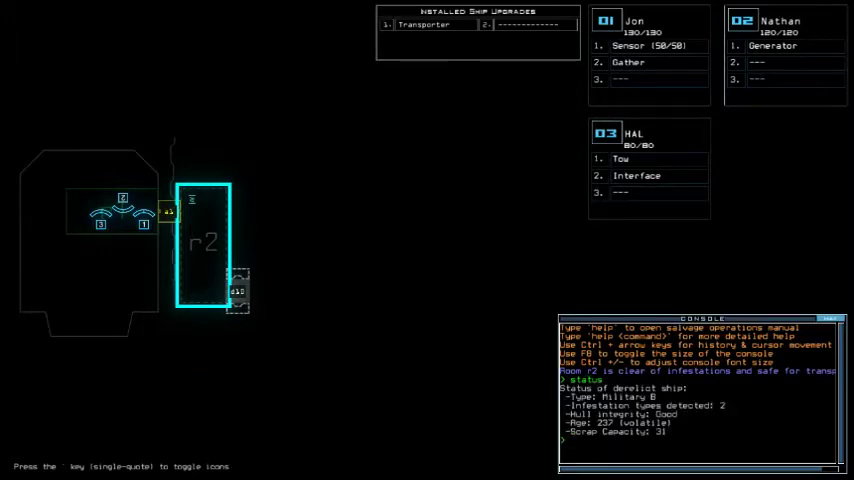
text(3swap)
key(Return)
key(Return)
key(Escape)
text(swap)
Step: Move Jon's Sensor and Gather upgrades onto HAL
key(Return)
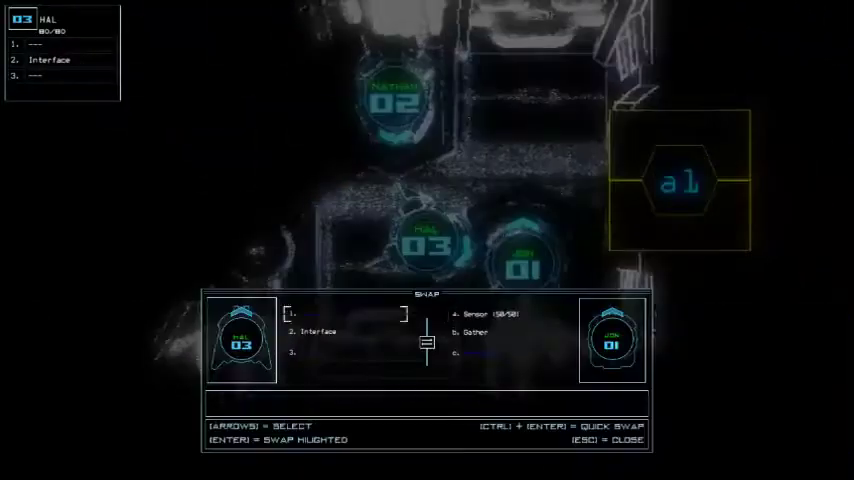
key(Return)
key(Down)
key(Return)
key(Left)
key(Escape)
text(sw)
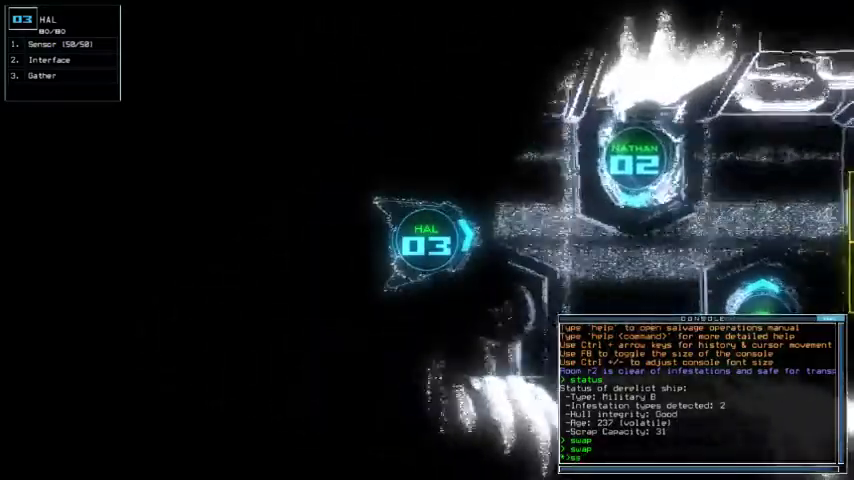
Step: Drop sensors, start the mission, gather scrap, close r1's doors and power the generator
key(Return)
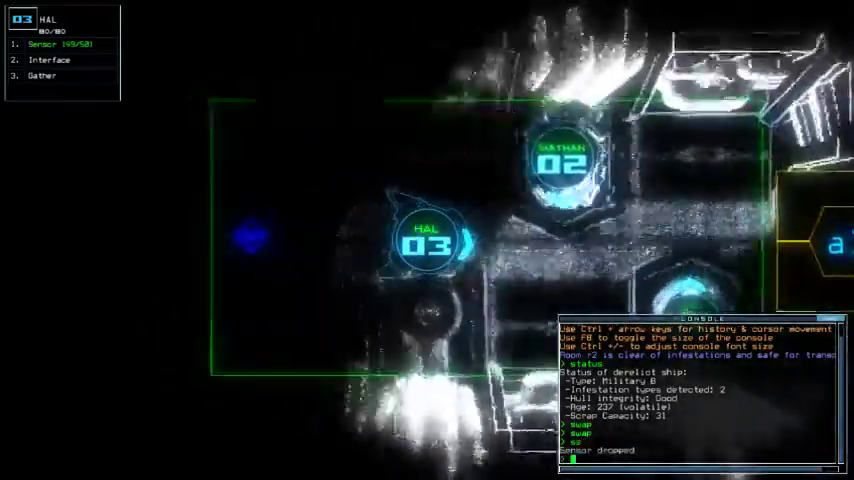
text(go)
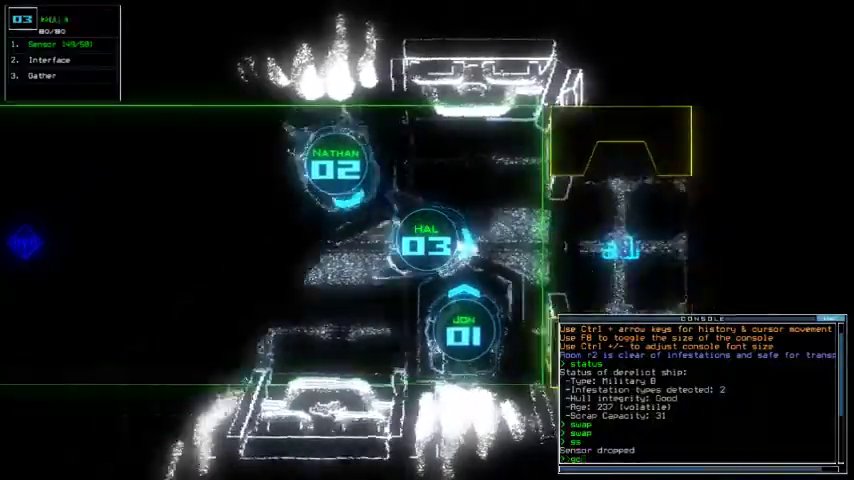
key(Return)
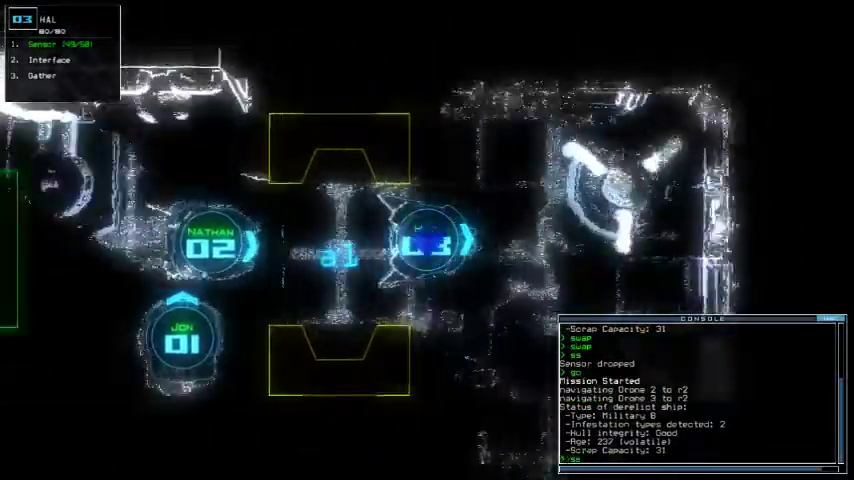
text(ss)
key(Return)
text(g)
key(Return)
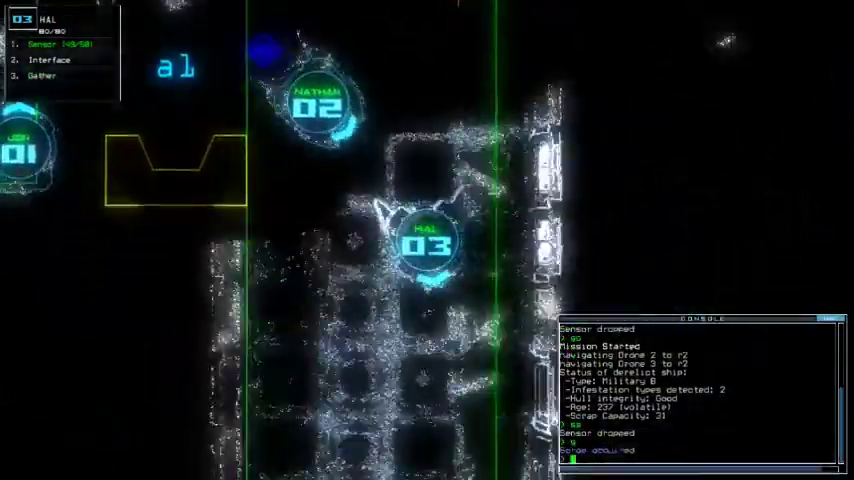
text(ra)
key(Return)
key(Tab)
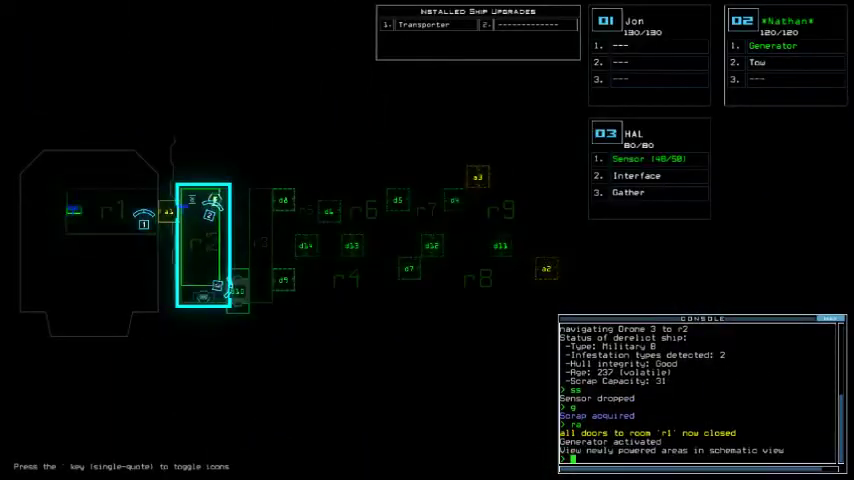
Step: Kill the r9 enemy with decimate, then deactivate defences and disconnect HAL's interface
key(Tab)
text(decimate)
key(Return)
text(df)
key(Return)
key(Tab)
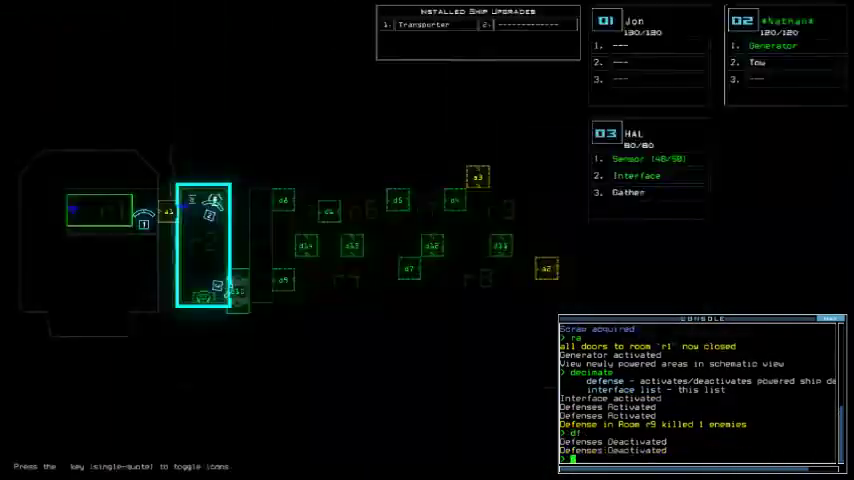
key(Tab)
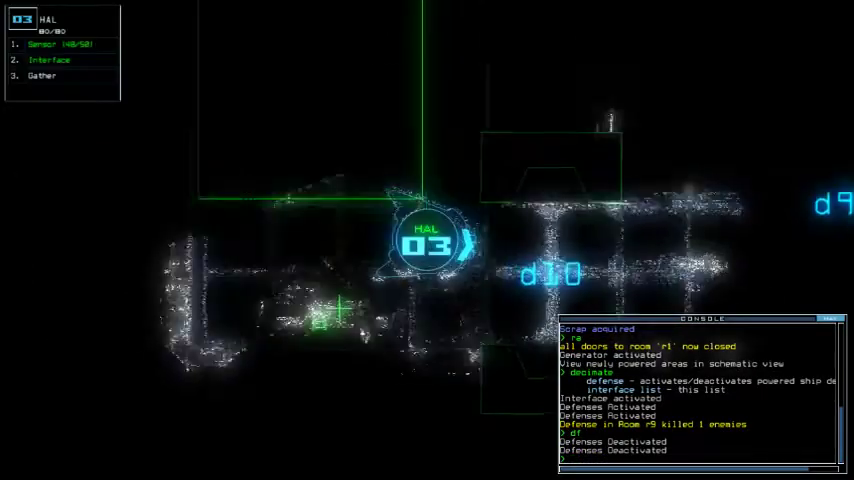
text(ss)
Step: Drop a sensor, move HAL through door d8 and drop another sensor
key(Return)
key(Up)
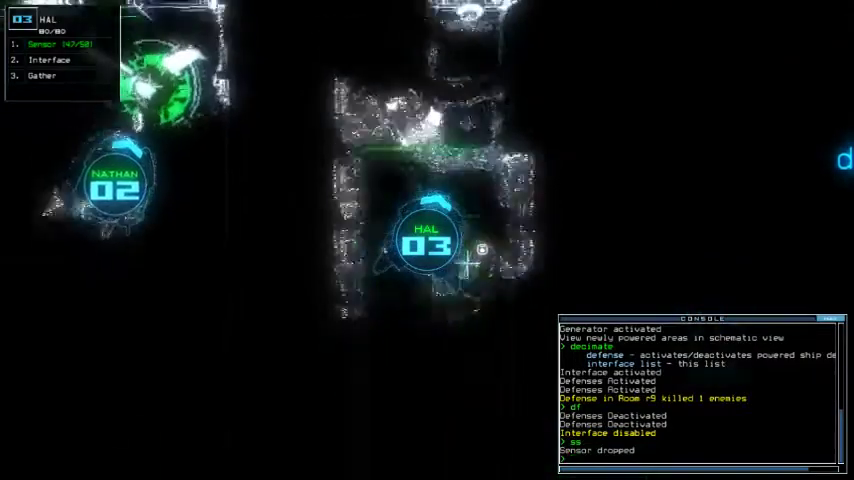
key(Tab)
key(Tab)
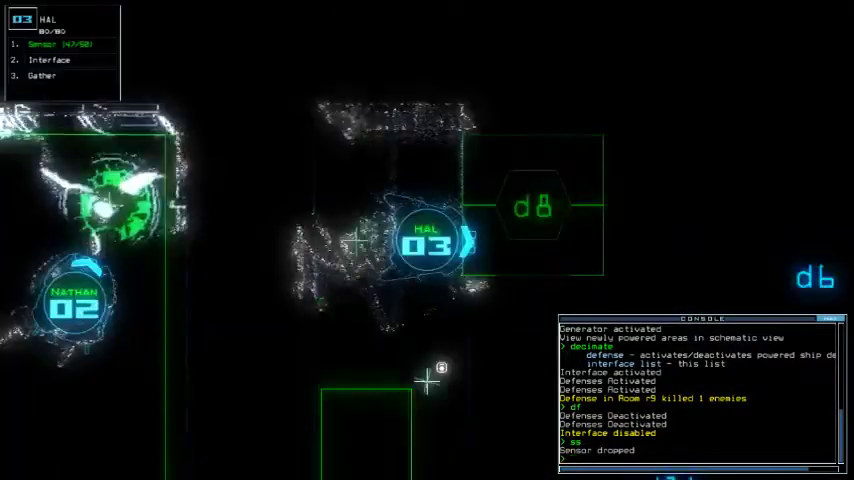
text(d8)
key(Return)
key(Right)
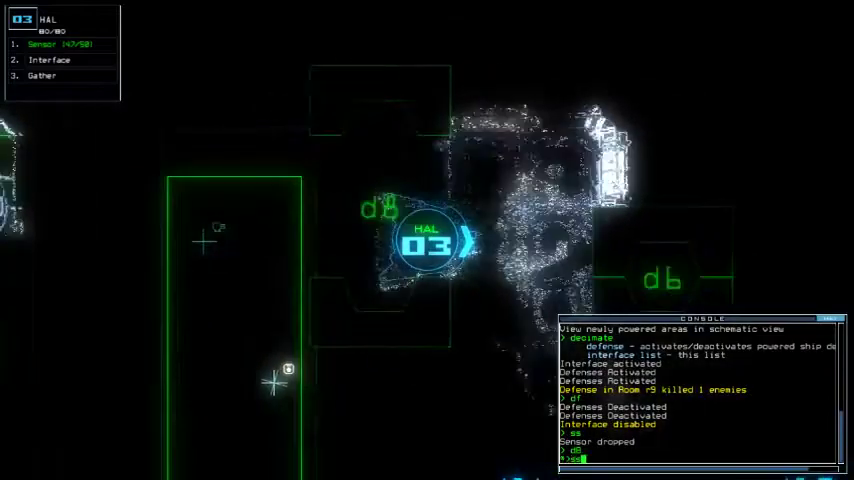
text(ss)
key(Return)
key(Tab)
Step: Swap Nathan's Tow upgrade over to Jon
key(Tab)
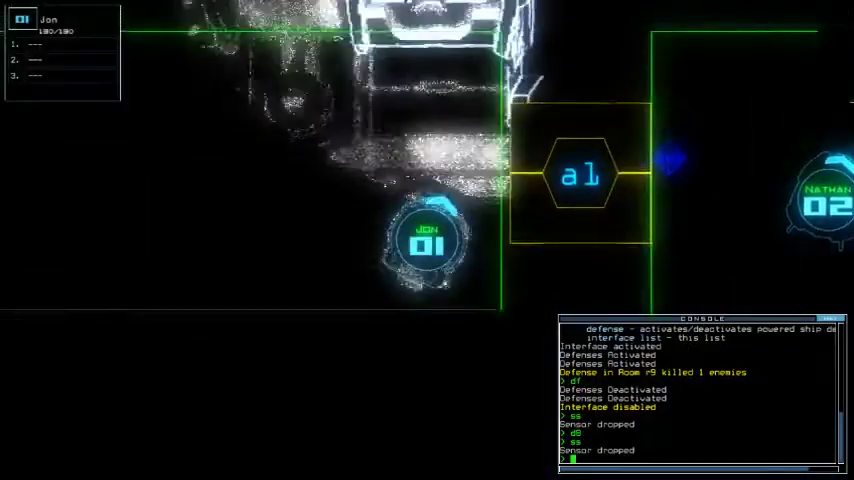
text(swap)
key(Return)
key(Right)
key(Down)
key(Return)
key(Escape)
key(Tab)
text(take 1 r3)
Step: Send drone 1 to r3, open door d6 and drop sensors from HAL
key(Return)
key(Tab)
text(d)
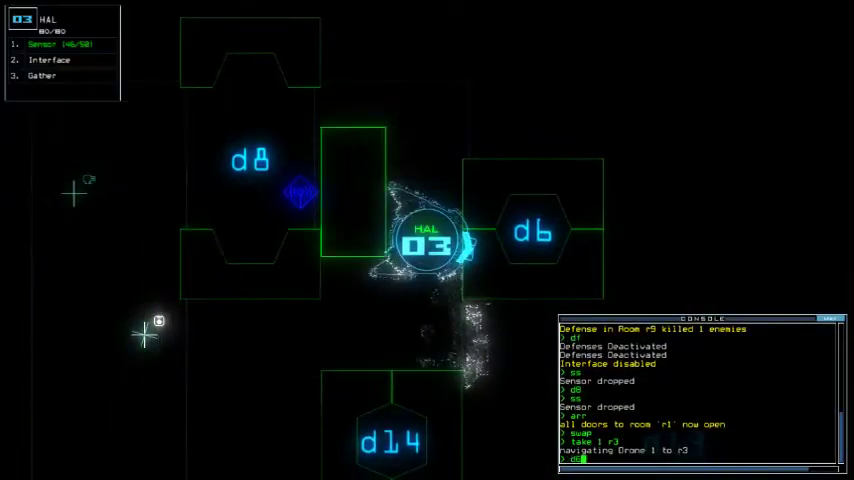
text(6)
key(Return)
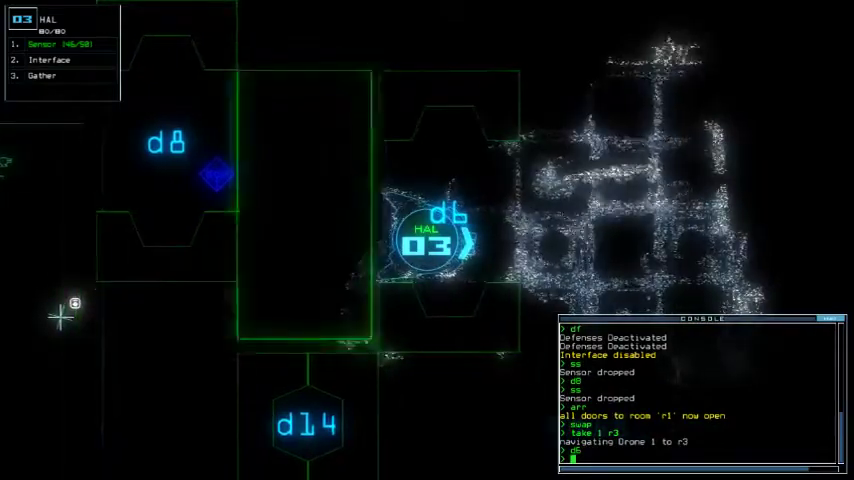
text(ss)
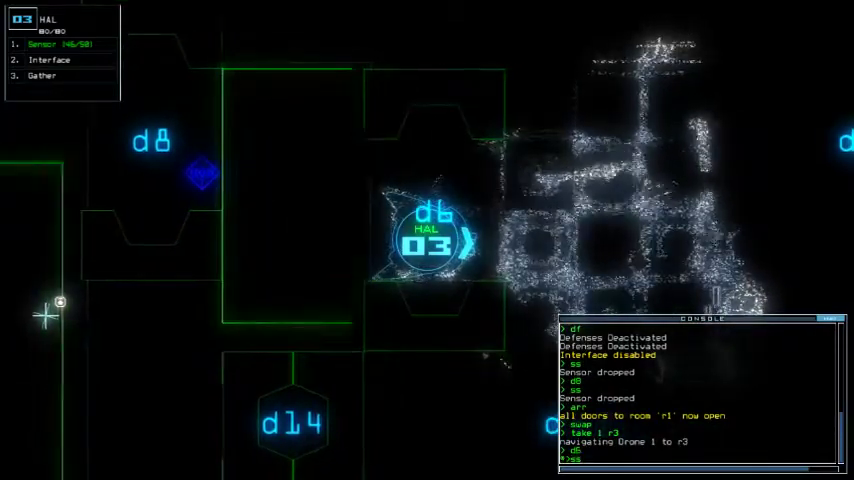
key(Return)
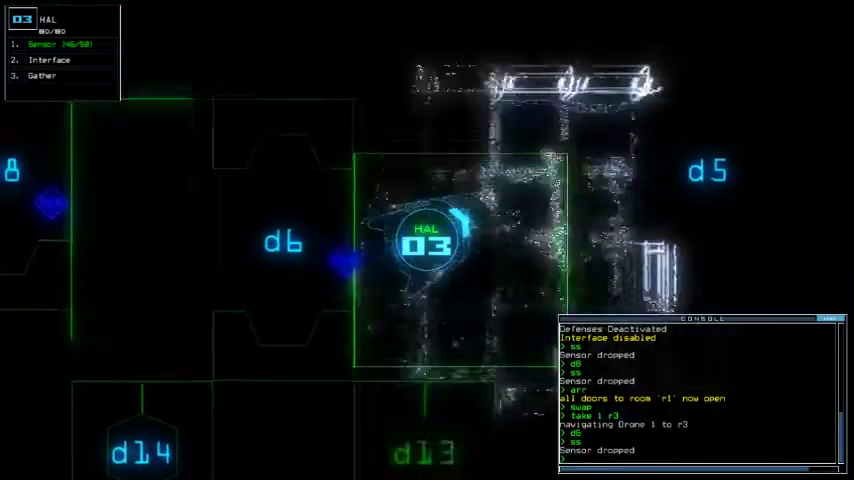
key(Tab)
key(Tab)
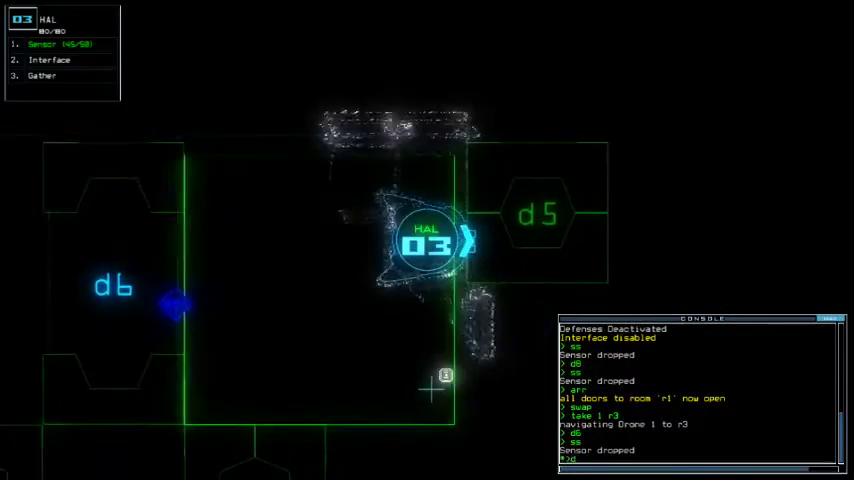
text(d5)
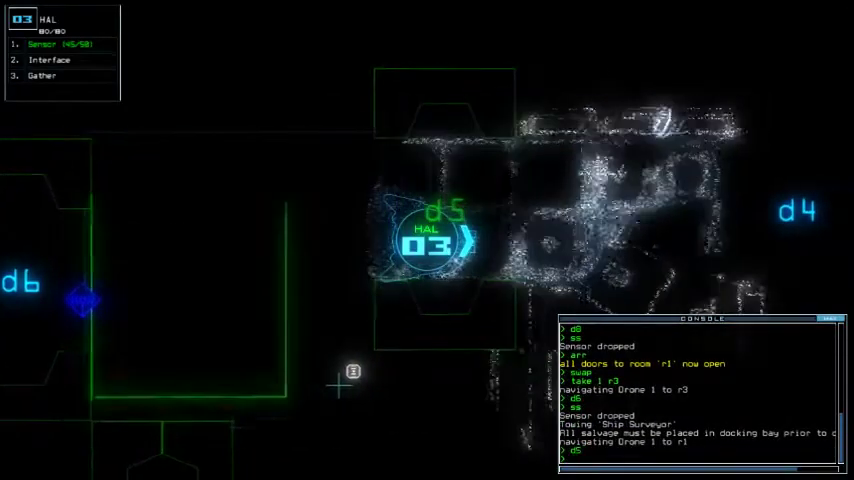
text(ss)
key(Return)
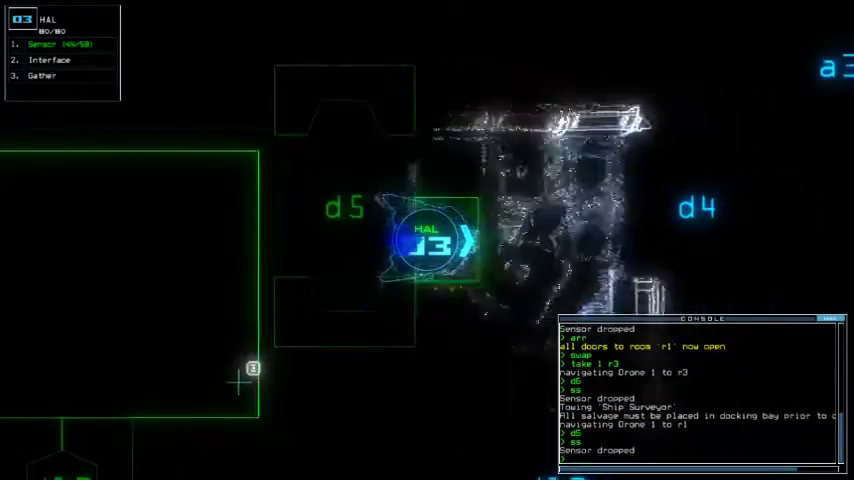
text(exe)
key(Return)
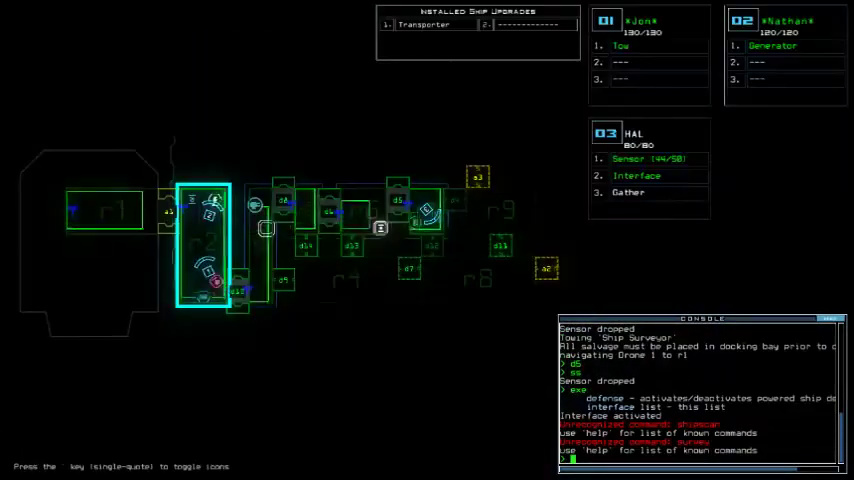
text(d4)
Step: Send HAL through d4, scan with a sensor, gather scrap and open doors d11 and d4
key(Return)
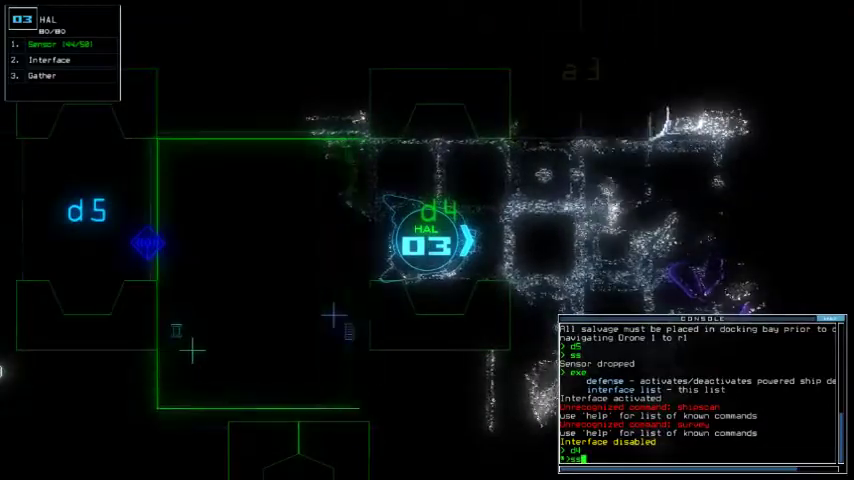
text(ss)
key(Return)
text(g)
key(Return)
text(d11)
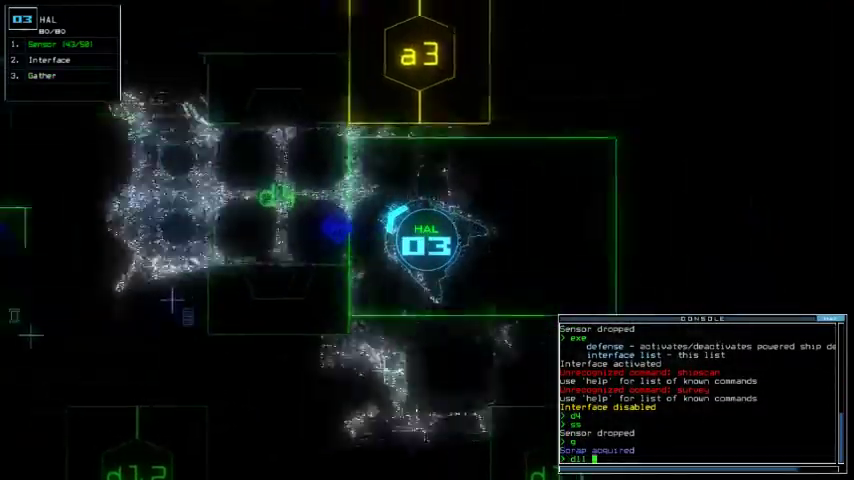
text( d4)
key(Return)
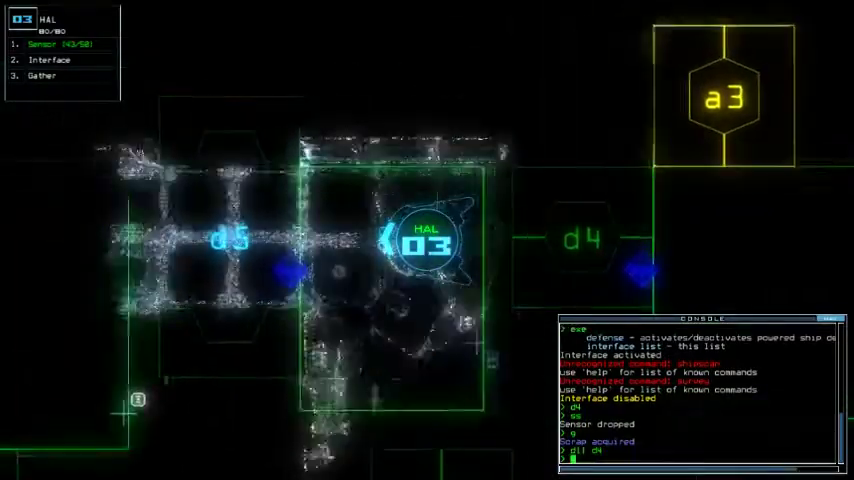
text(d5)
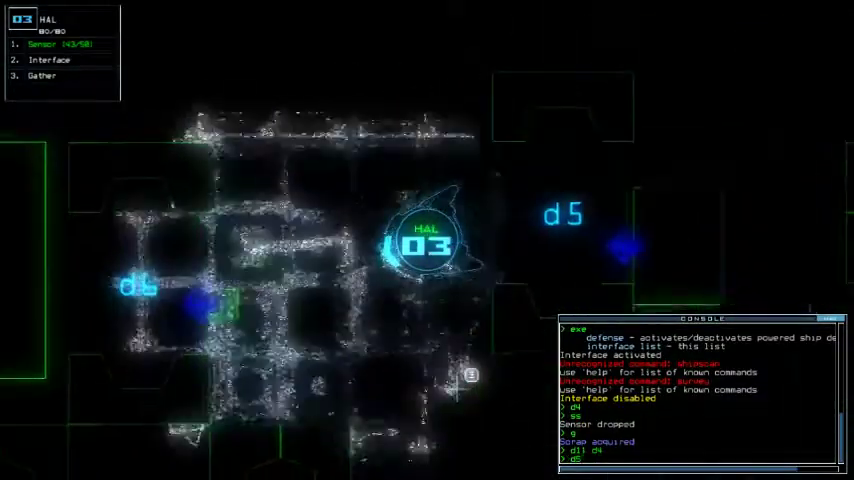
text( d)
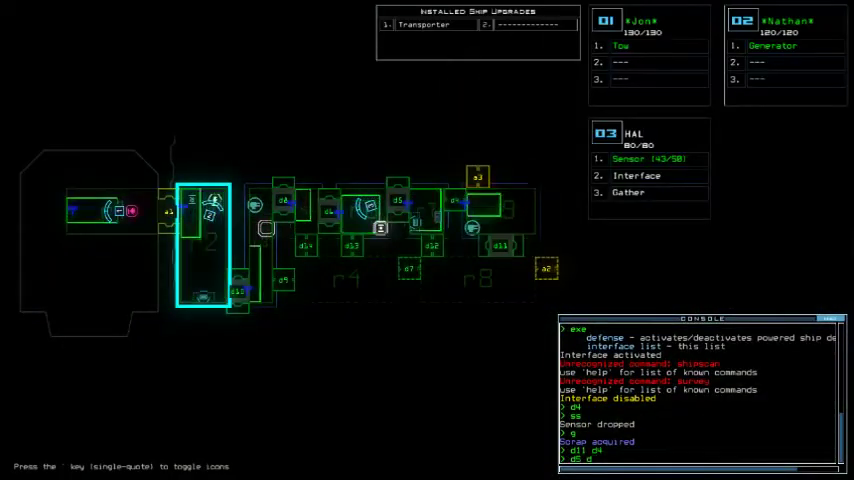
Step: Send HAL through doors d5, d6 and d9
key(BackSpace)
key(BackSpace)
key(Return)
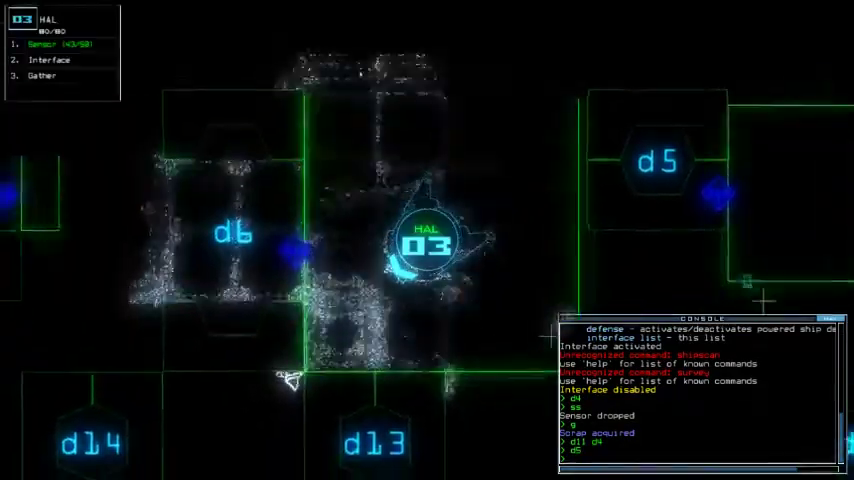
text(d)
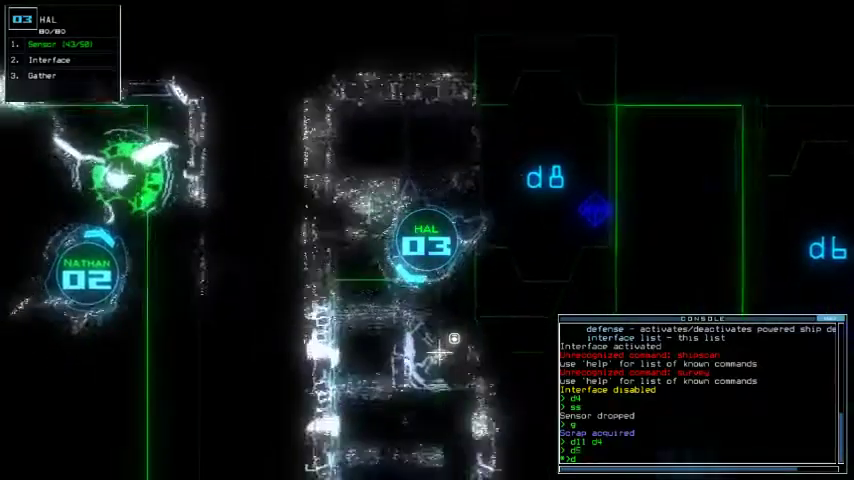
text(6)
key(Return)
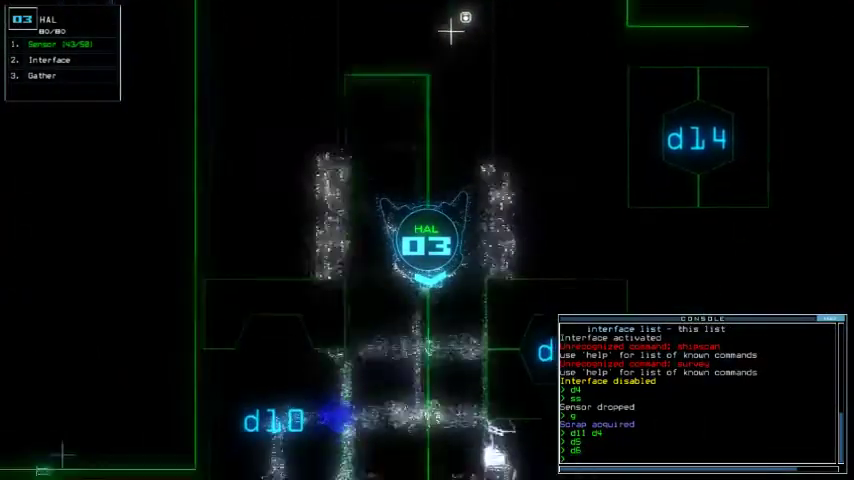
key(Tab)
key(Tab)
text(d)
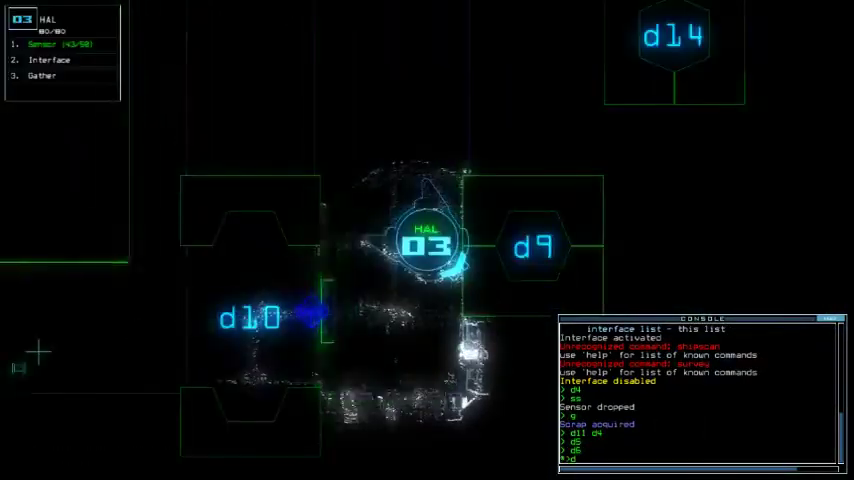
text(9)
key(Return)
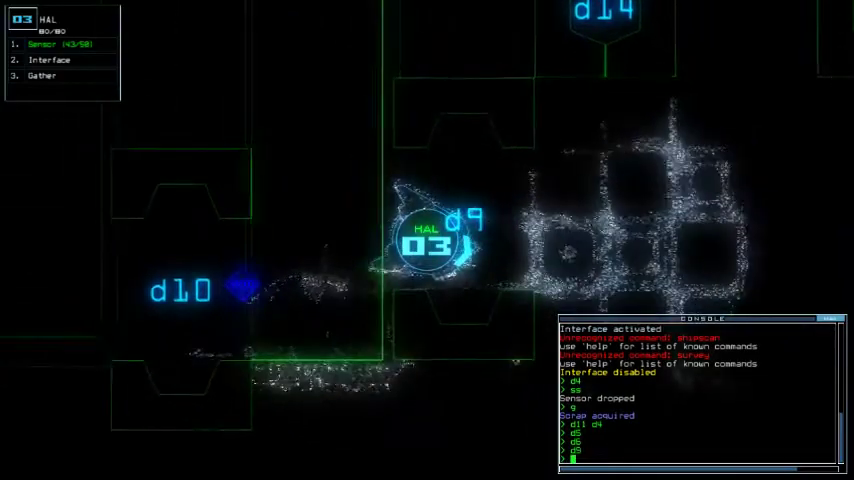
text(d5)
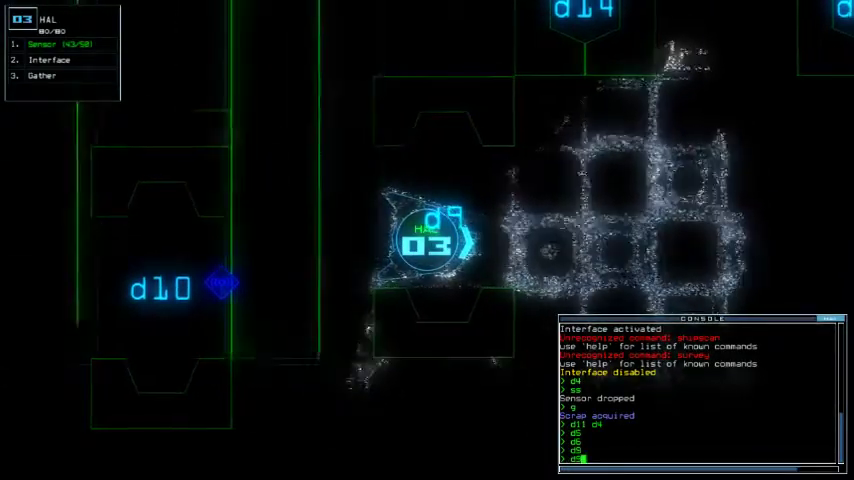
Step: Scan and gather scrap, then open door d7 and scan and gather again
key(BackSpace)
text(ss)
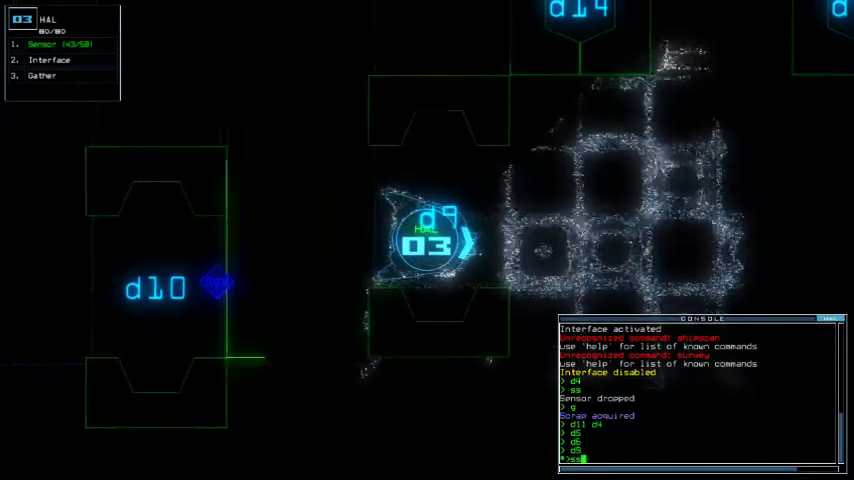
key(Return)
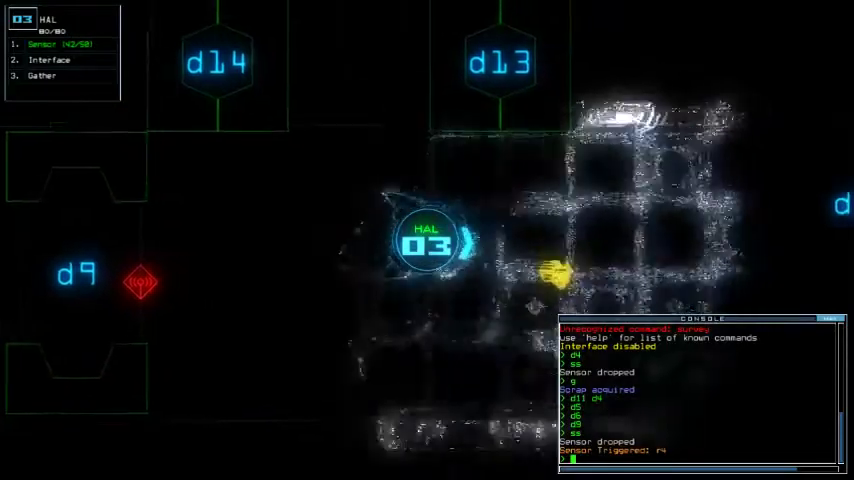
text(g)
key(Return)
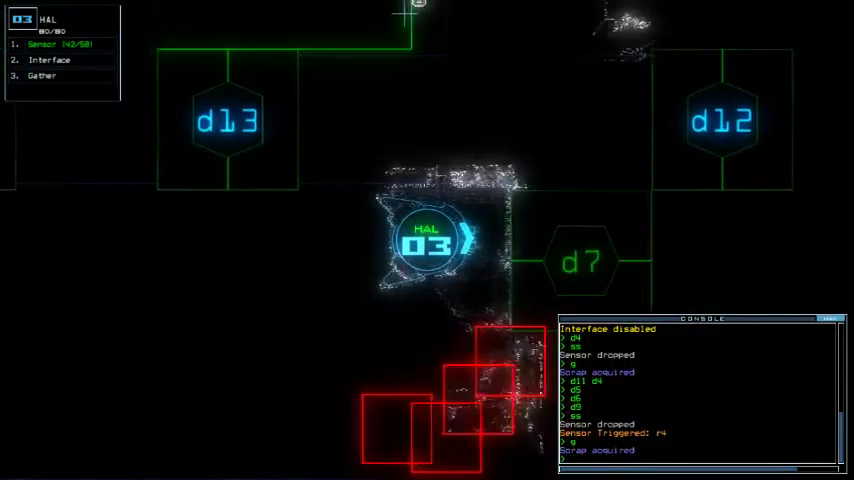
text(d7)
key(Return)
text(s)
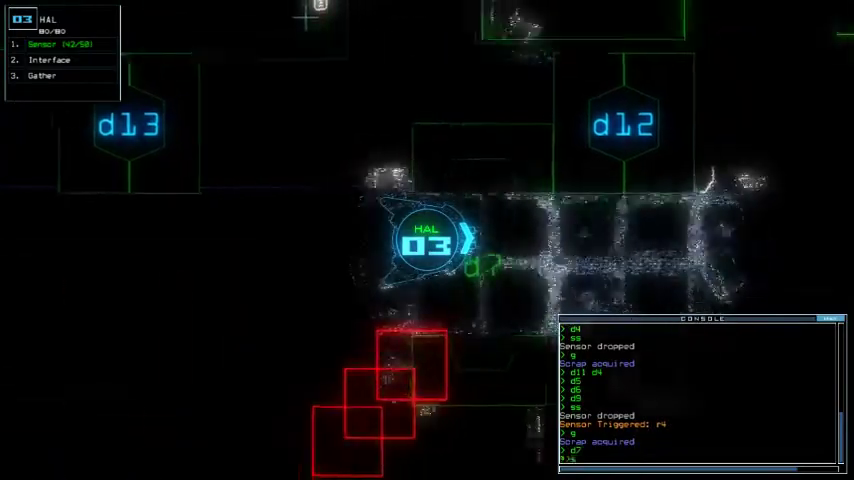
text(s)
key(Return)
text(g)
key(Return)
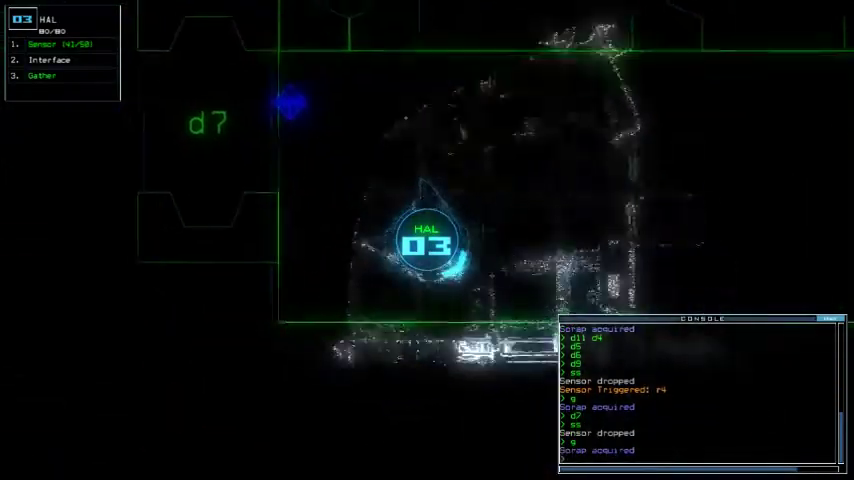
text(g)
key(Return)
text(back 2)
Step: Recall drone 2, gather fuel, redock at a2, depart and dismiss the 690 score summary
key(Return)
text(g)
key(Return)
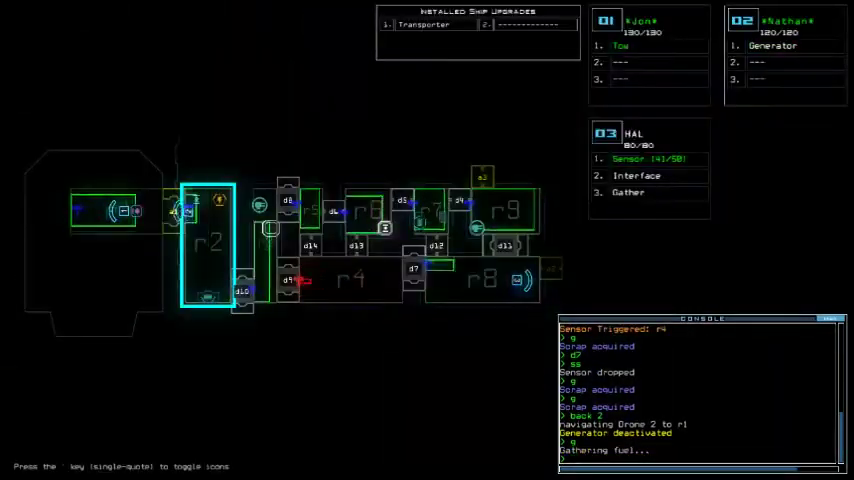
text(dd a2)
key(Return)
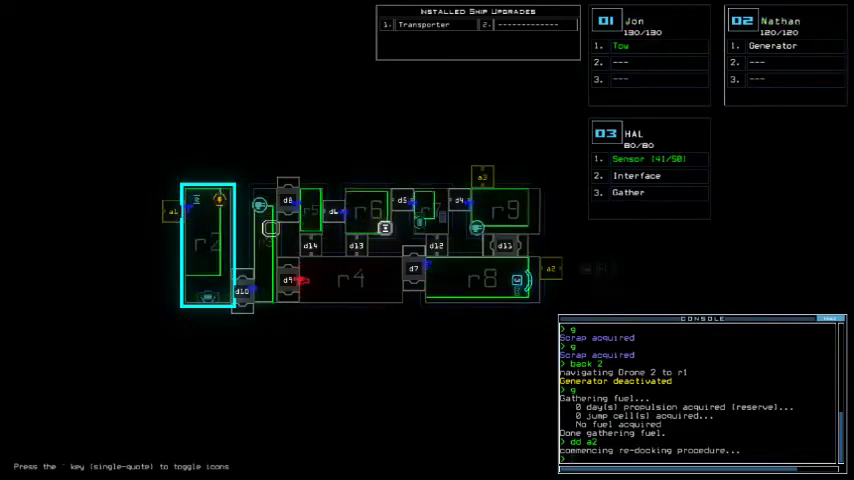
text(ar)
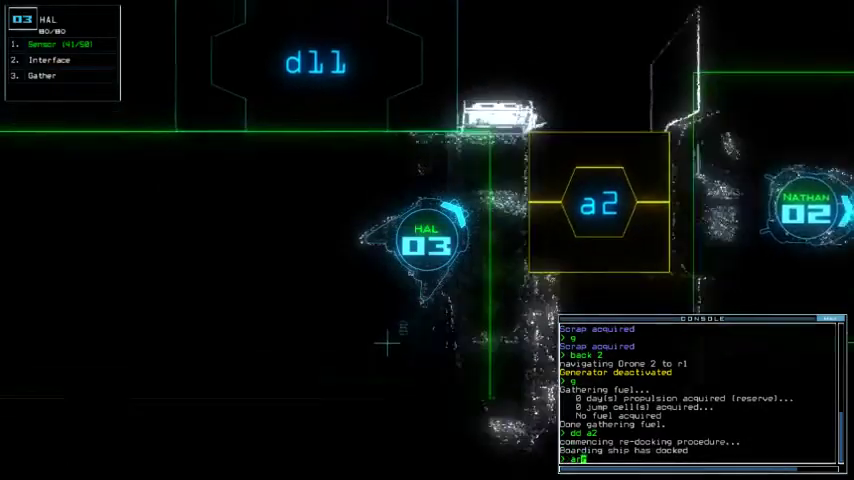
text(r)
key(Return)
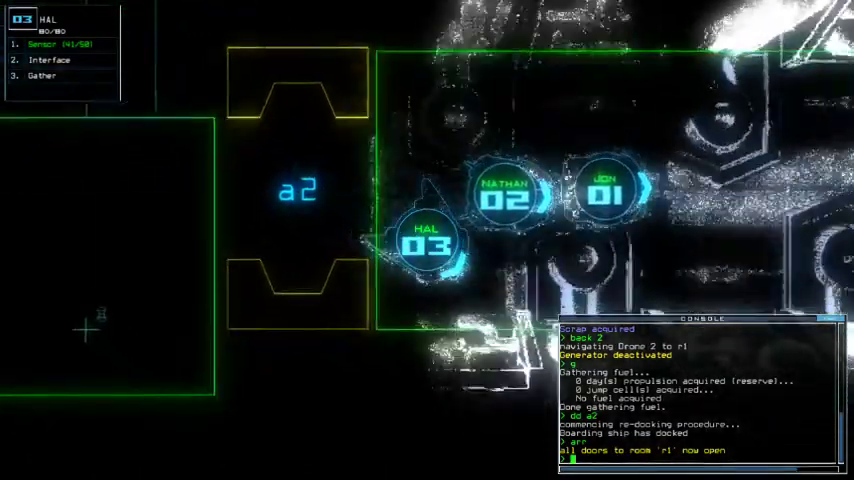
text(out)
key(Return)
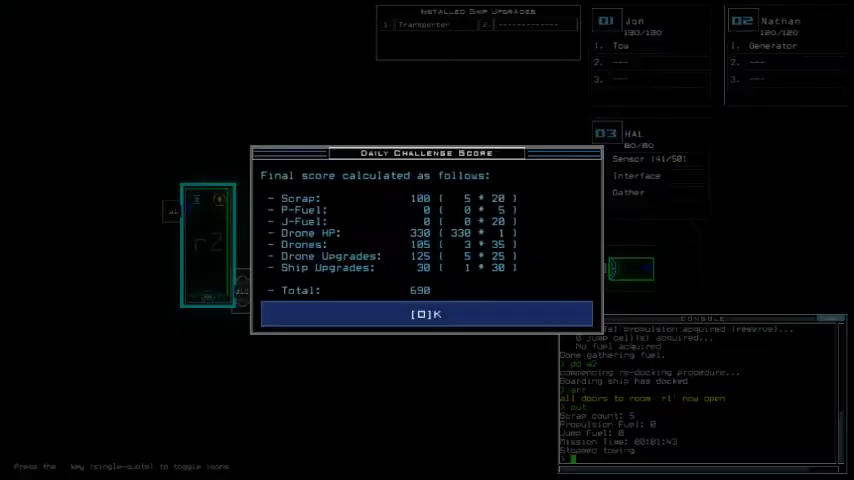
key(Return)
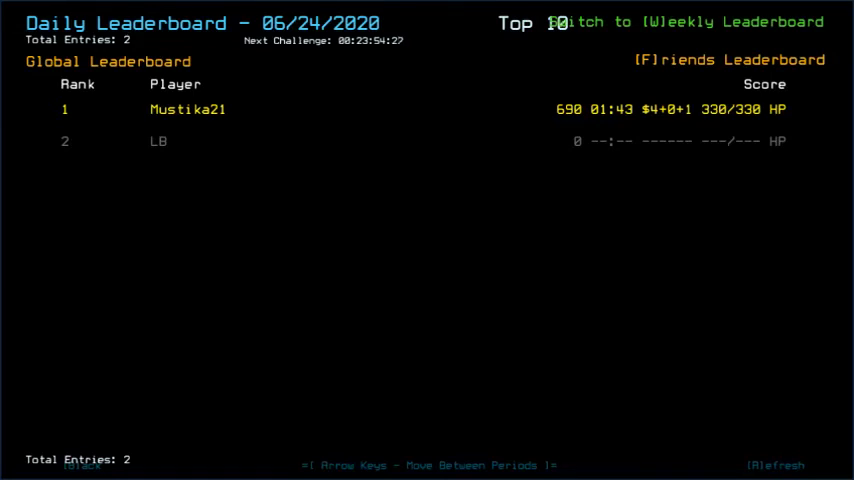
Step: Refresh the daily leaderboard entries twice
key(r)
key(r)
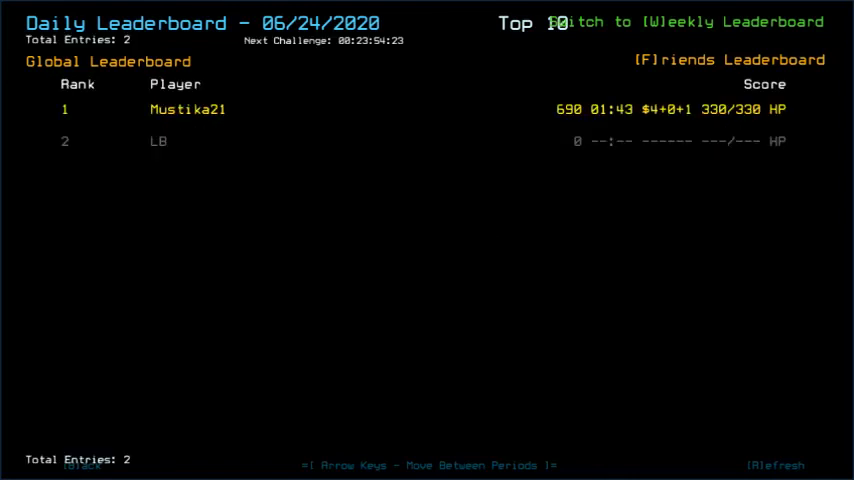